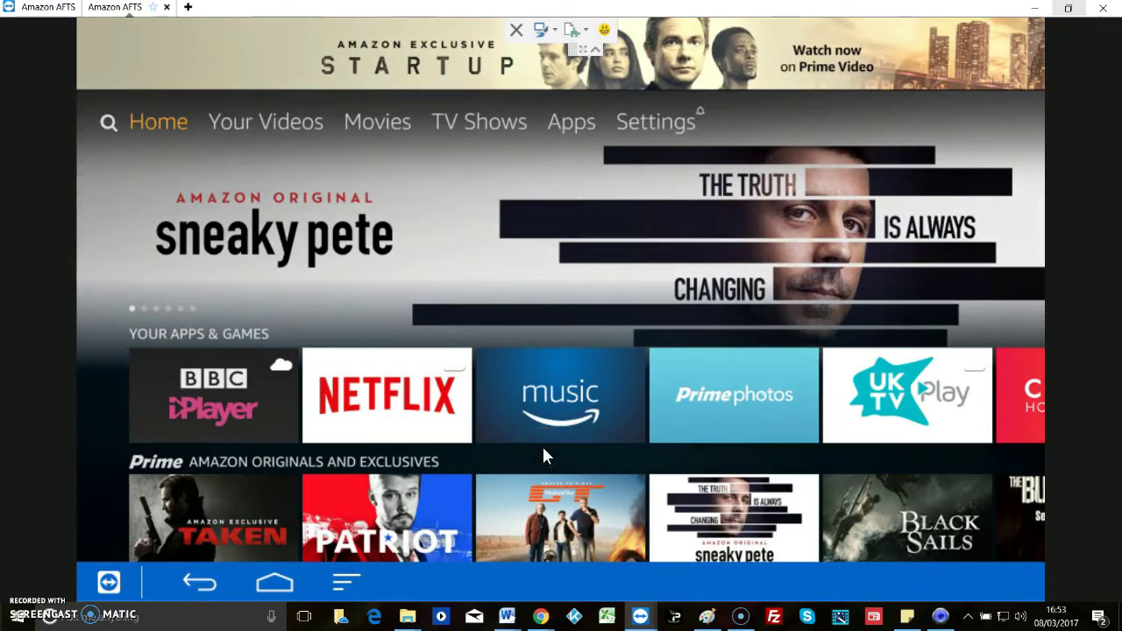
- Go to Settings > Applications > Manage Installed Applications and launch Chrome
key(Right)
key(Right)
key(Right)
key(Right)
key(Right)
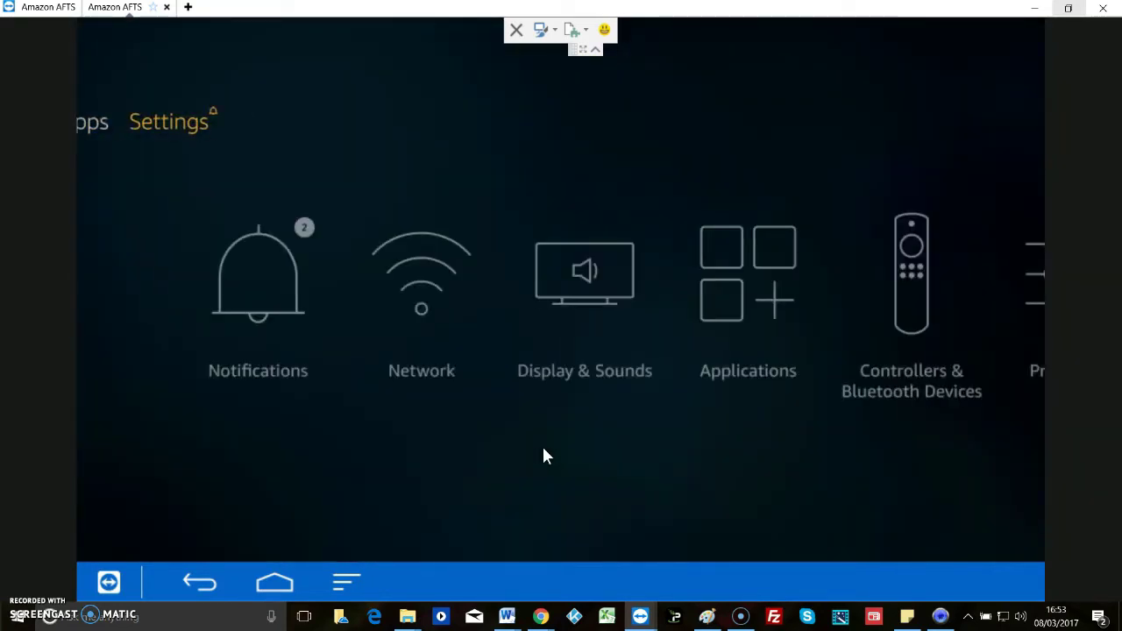
key(Down)
key(Right)
key(Right)
key(Right)
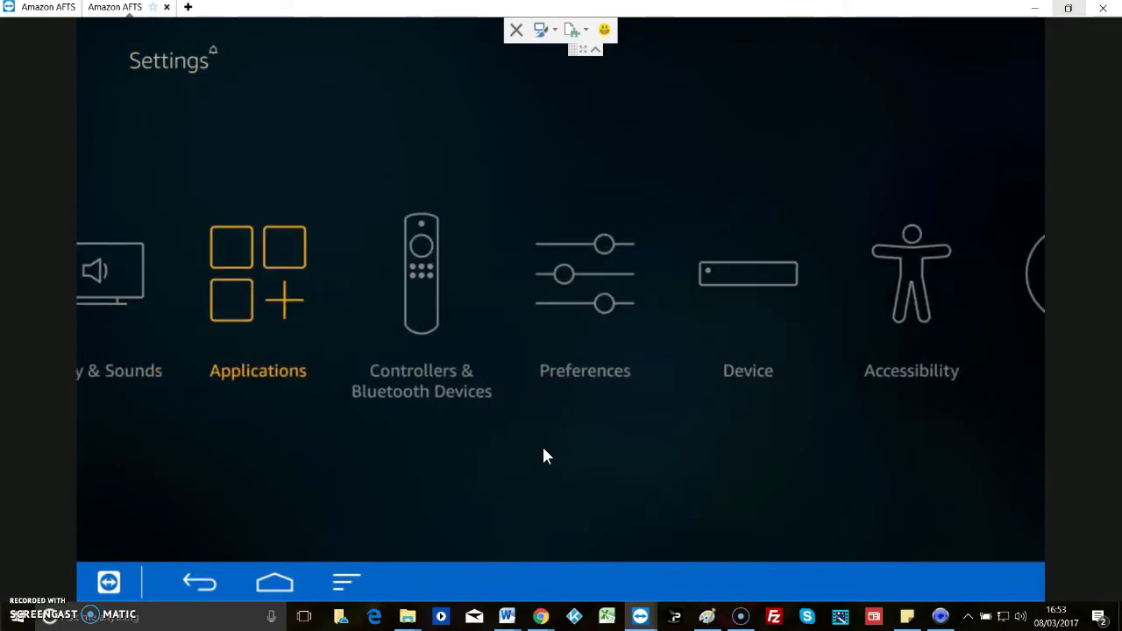
key(Return)
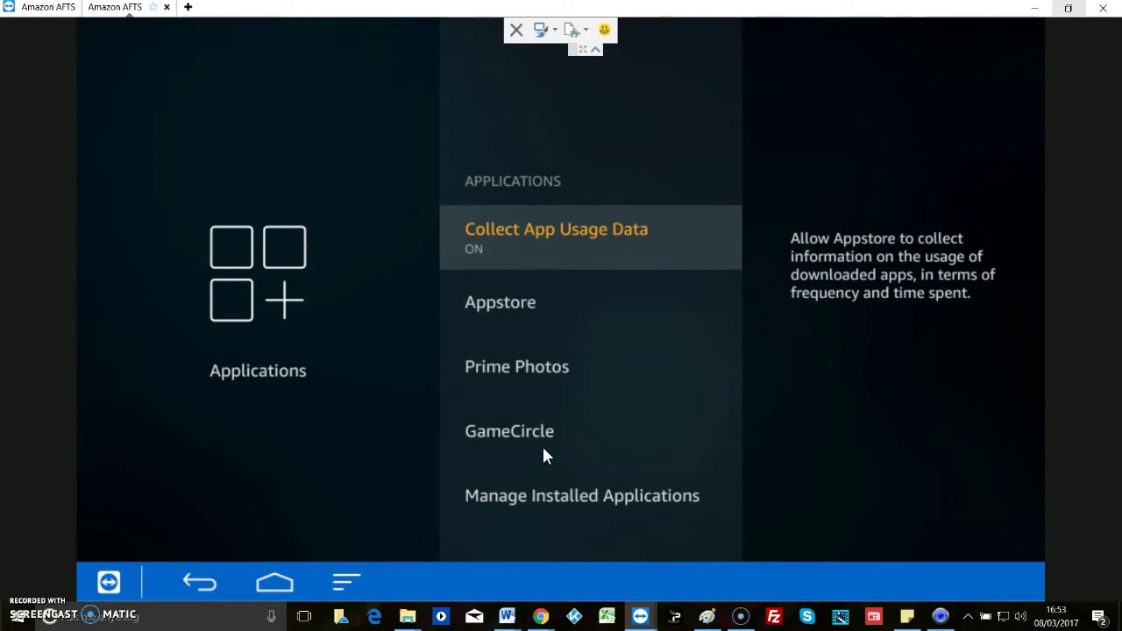
key(Down)
key(Down)
key(Down)
key(Down)
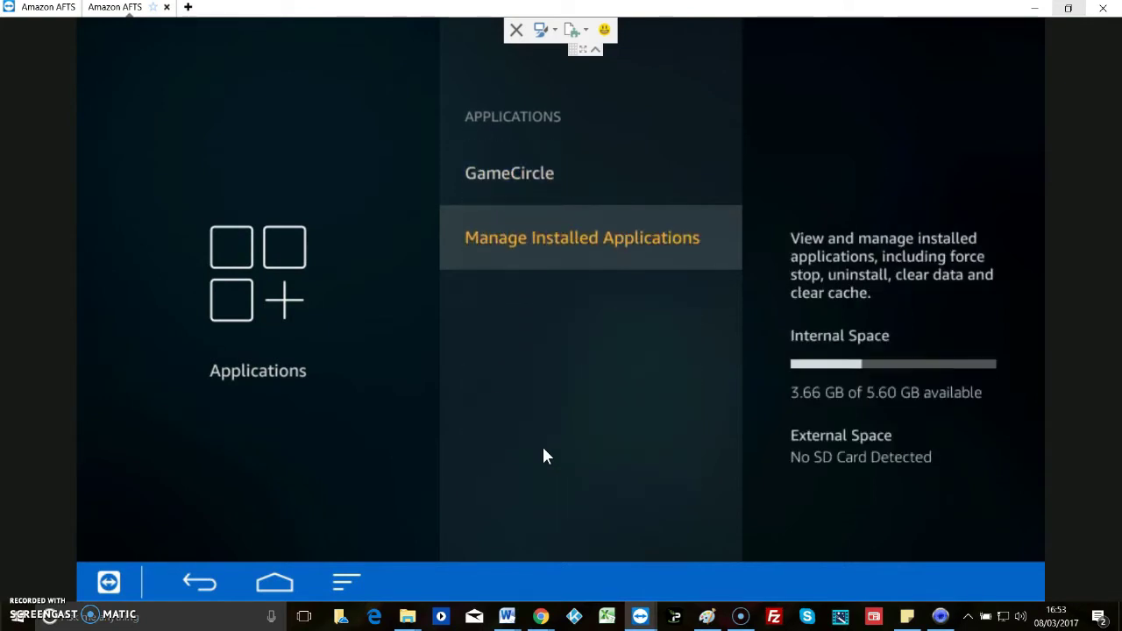
key(Return)
key(Down)
key(Down)
key(Down)
key(Down)
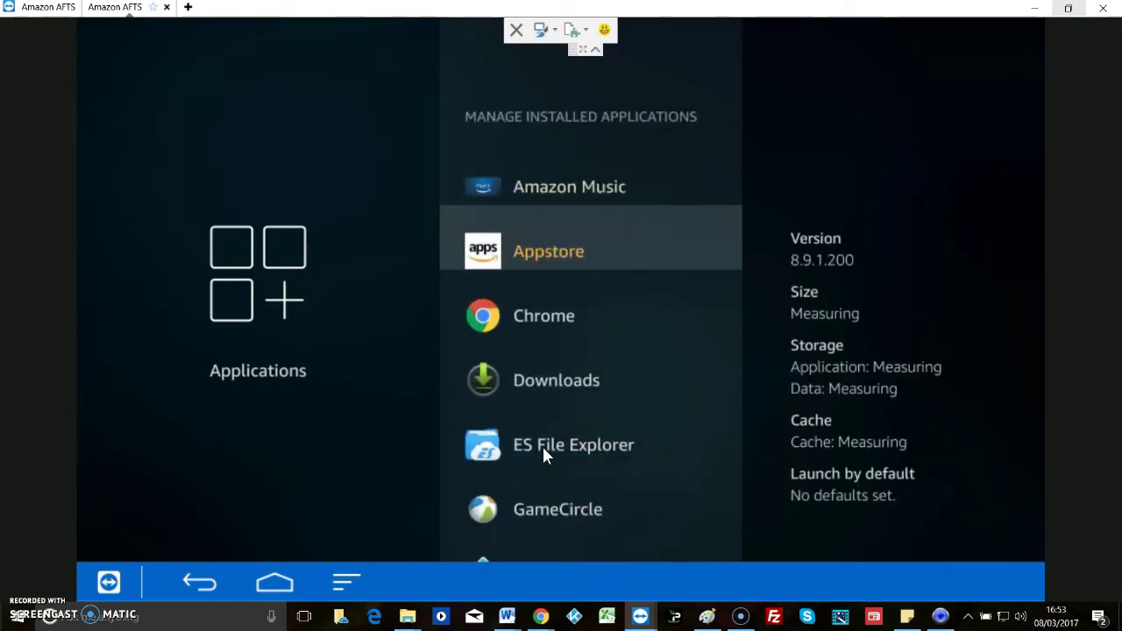
key(Return)
key(Return)
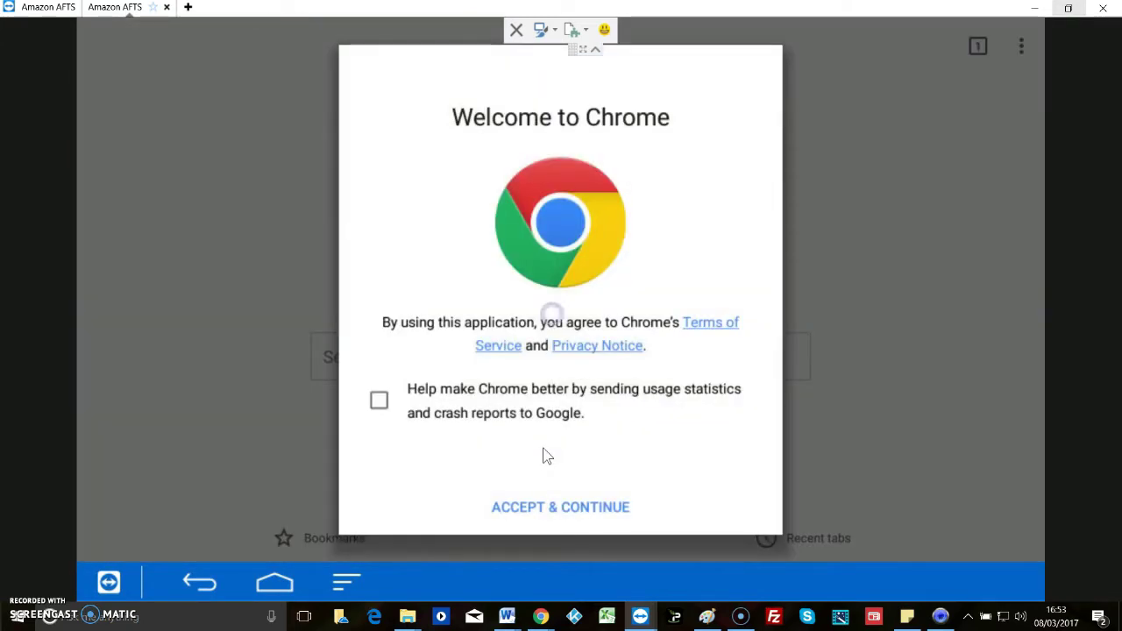
- Accept Chrome's welcome terms and search Google for 'ipvanish apk'
click(530, 507)
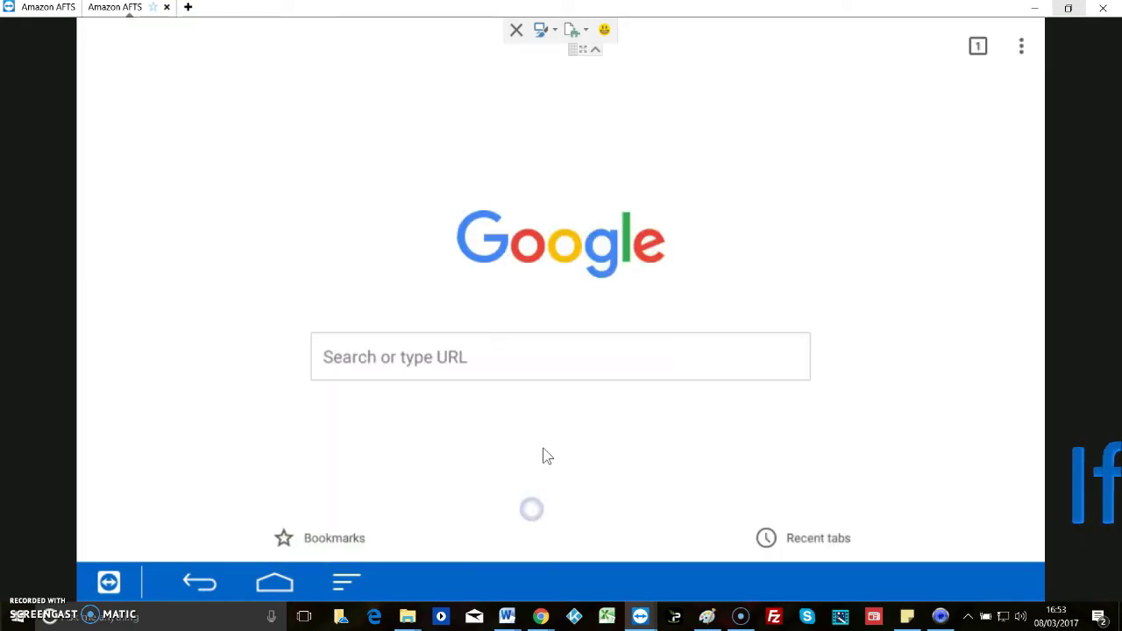
click(491, 370)
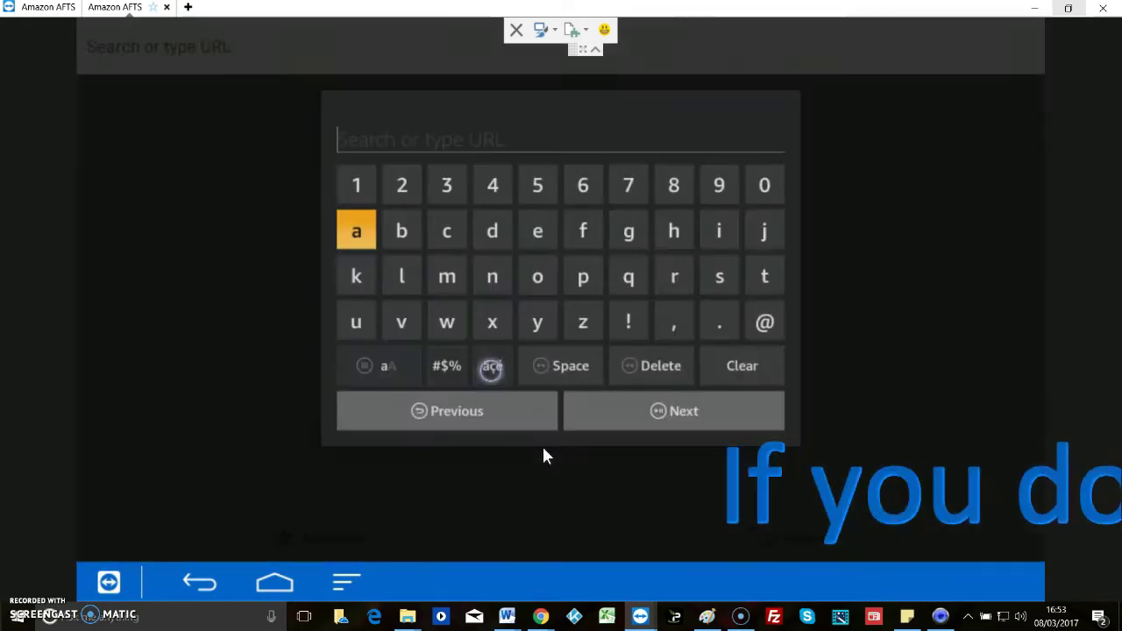
text(ip)
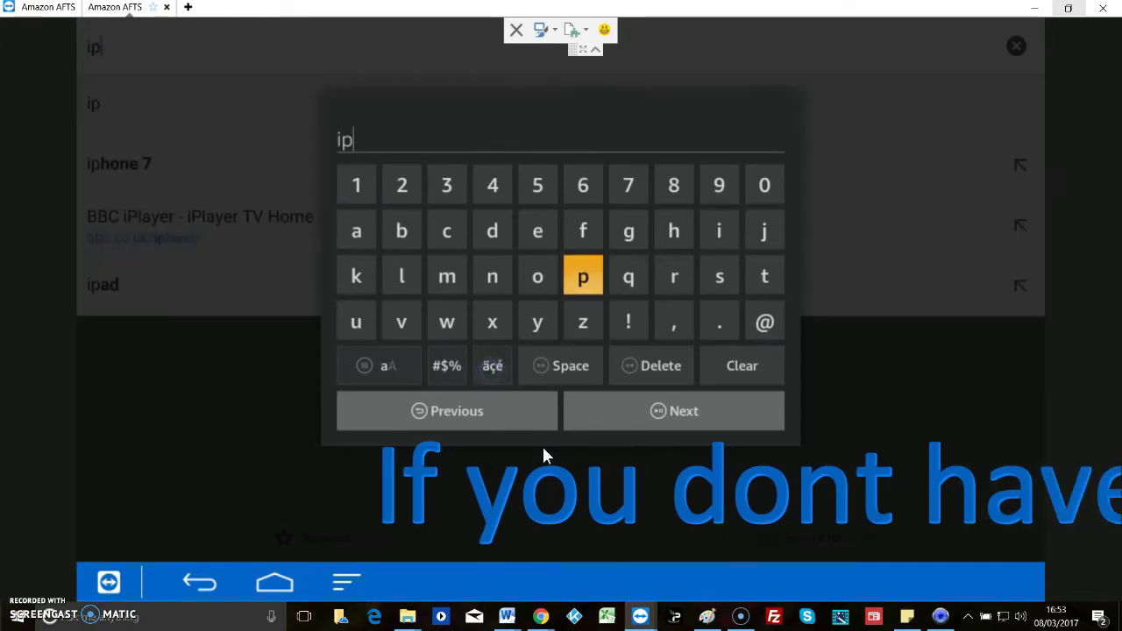
text(vanish apk)
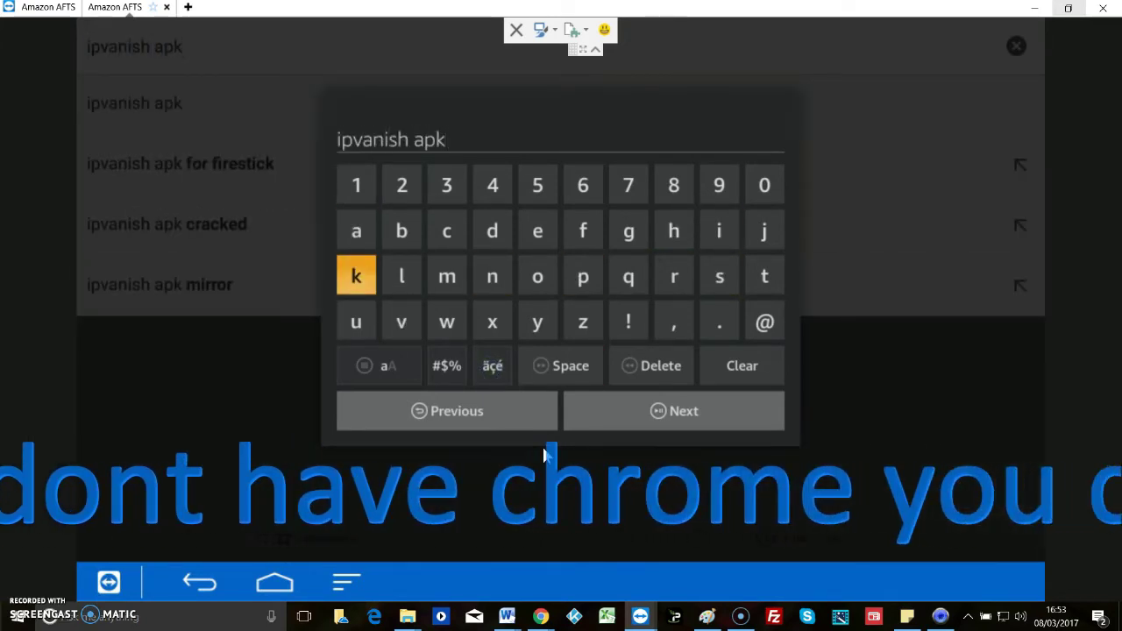
text(k)
key(BackSpace)
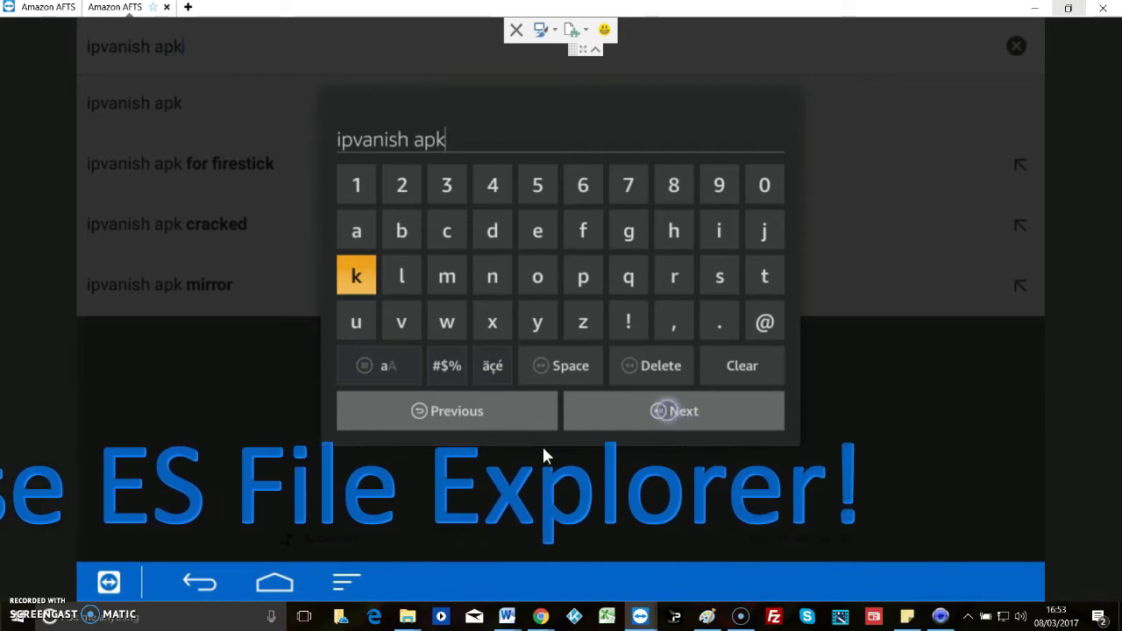
key(Down)
key(Down)
key(Down)
key(Right)
key(Return)
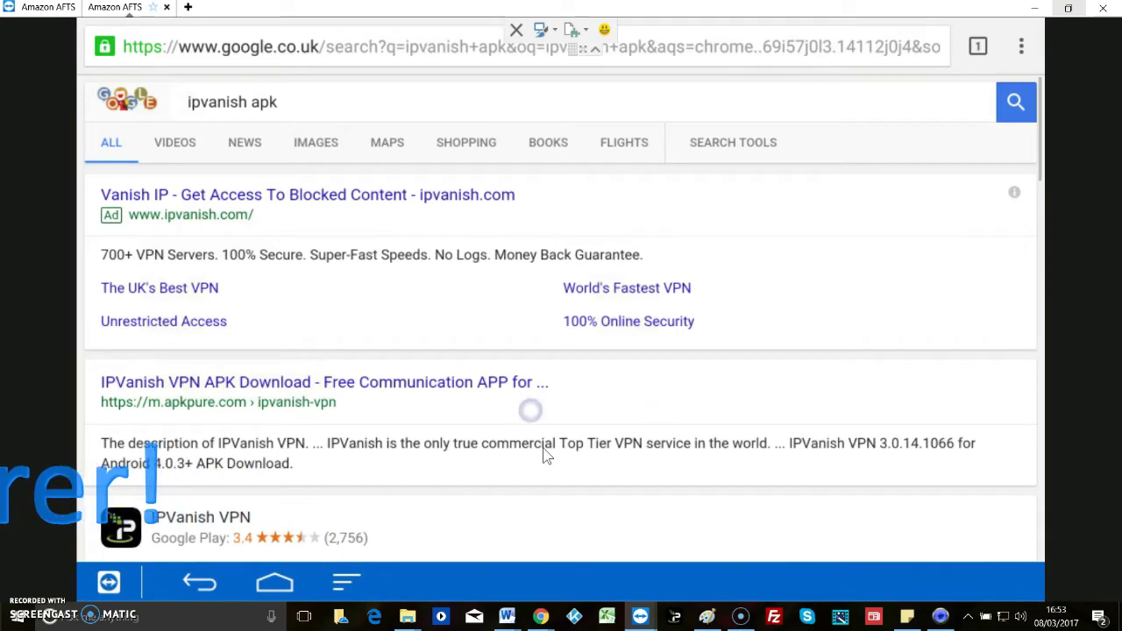
- Open the apkpure 'IPVanish VPN APK Download' result to download the 15.1 MB APK
key(Return)
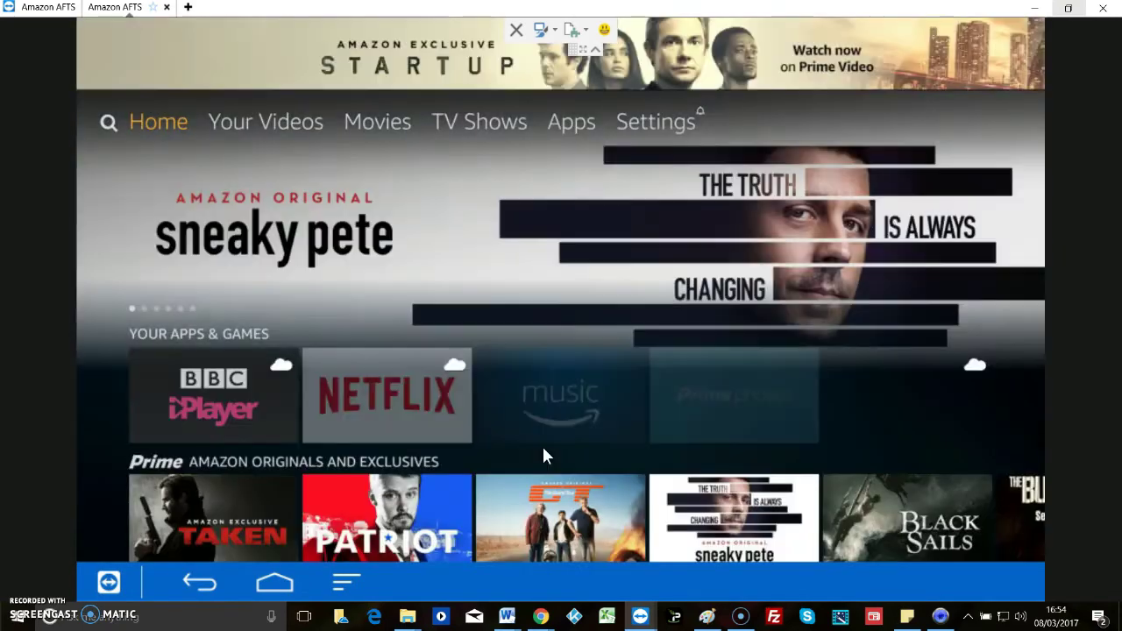
- Launch ES File Explorer from Settings > Applications > Manage Installed Applications
key(Right)
key(Right)
key(Right)
key(Right)
key(Right)
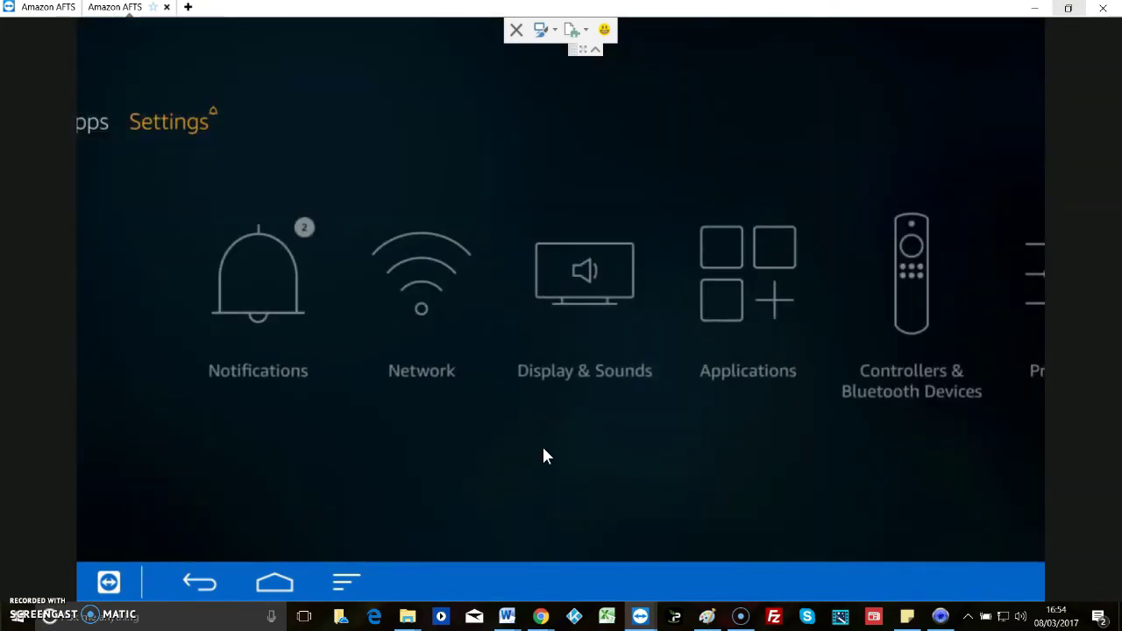
key(Down)
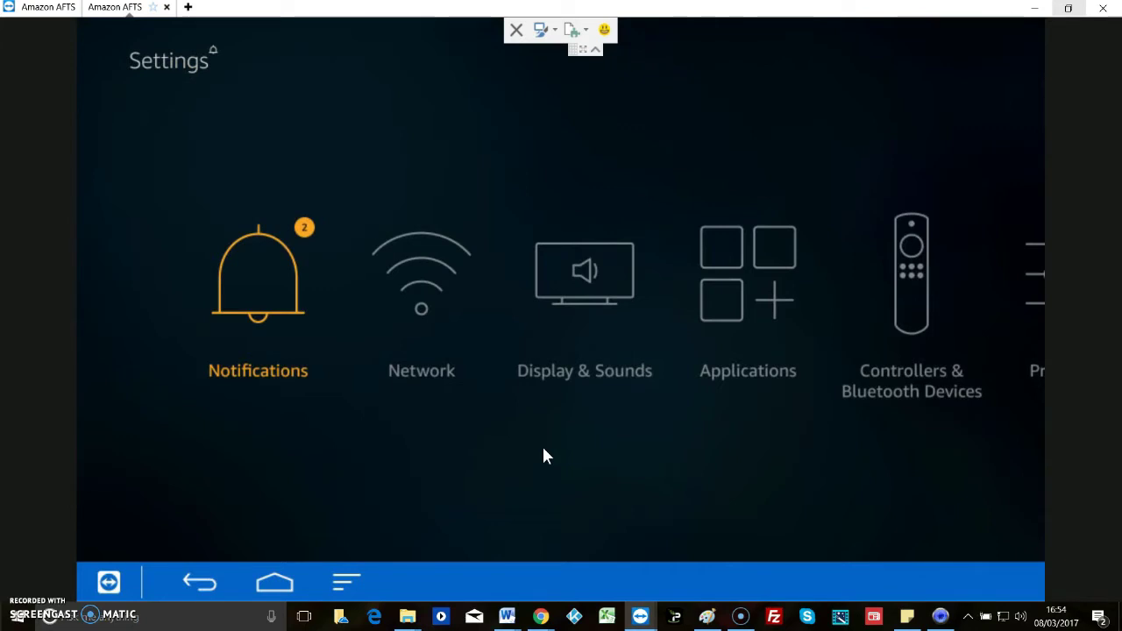
key(Right)
key(Right)
key(Right)
key(Right)
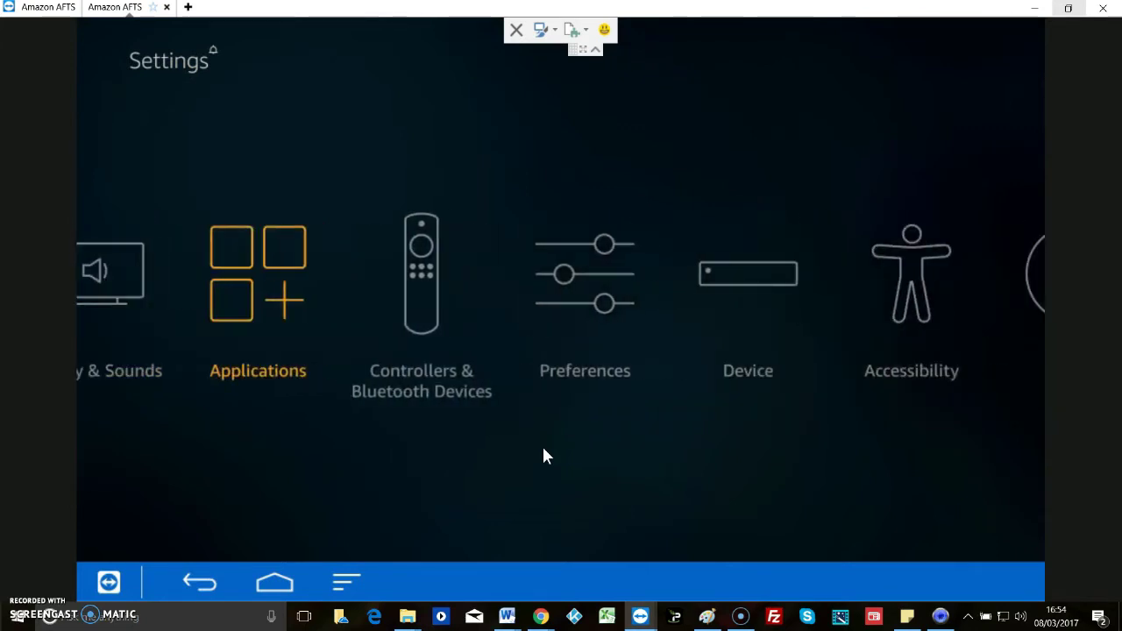
key(Left)
key(Return)
key(Down)
key(Down)
key(Down)
key(Down)
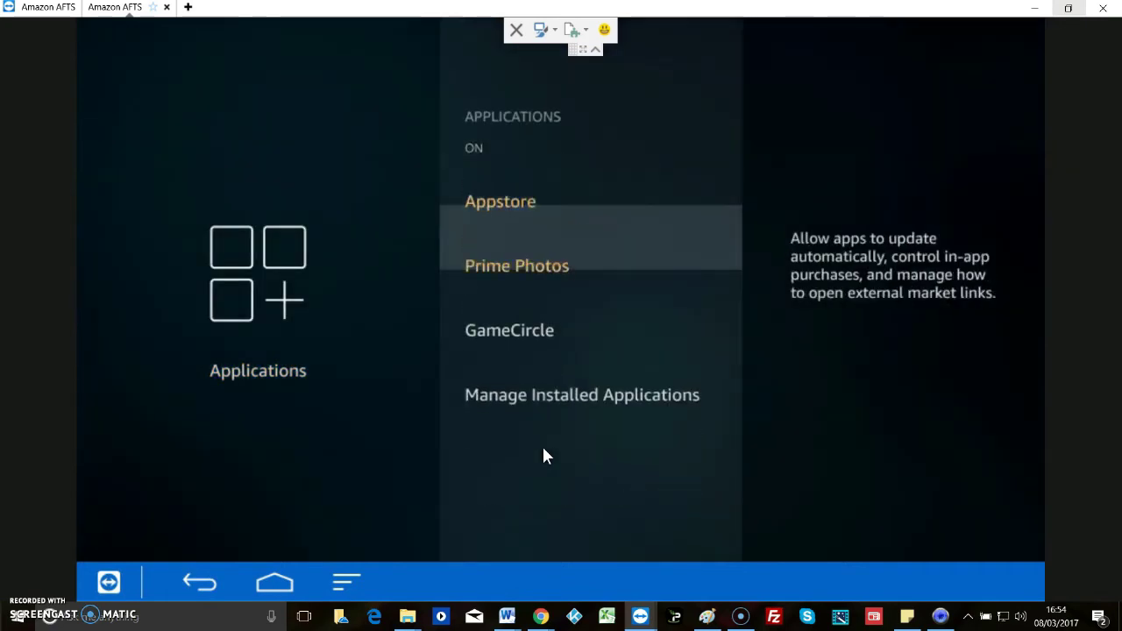
key(Return)
key(Down)
key(Down)
key(Down)
key(Down)
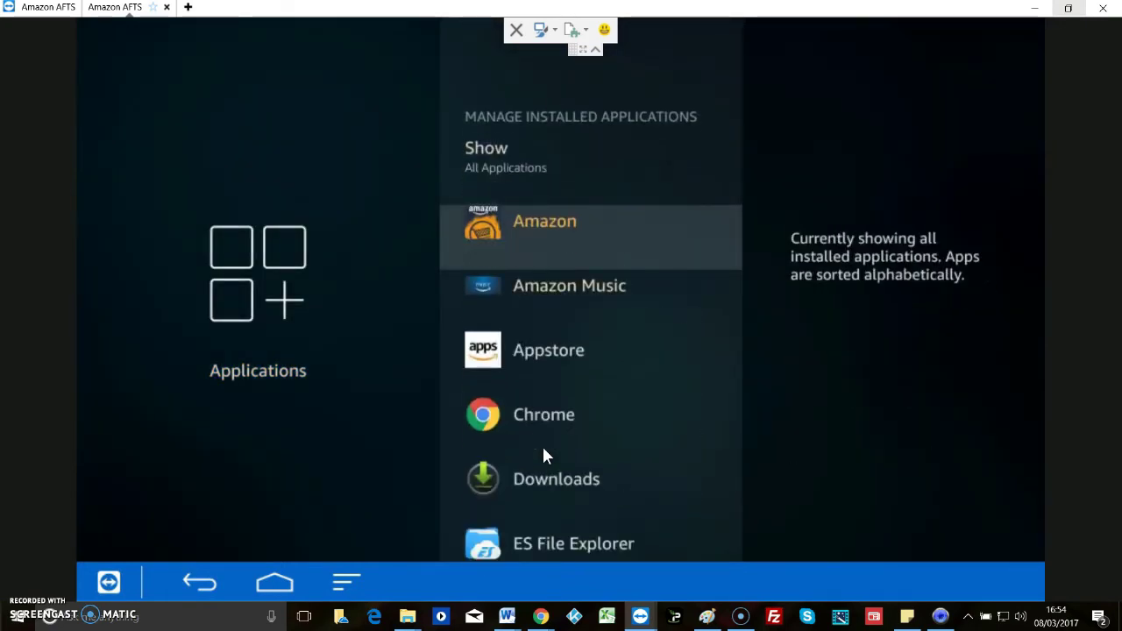
key(Down)
key(Down)
key(Return)
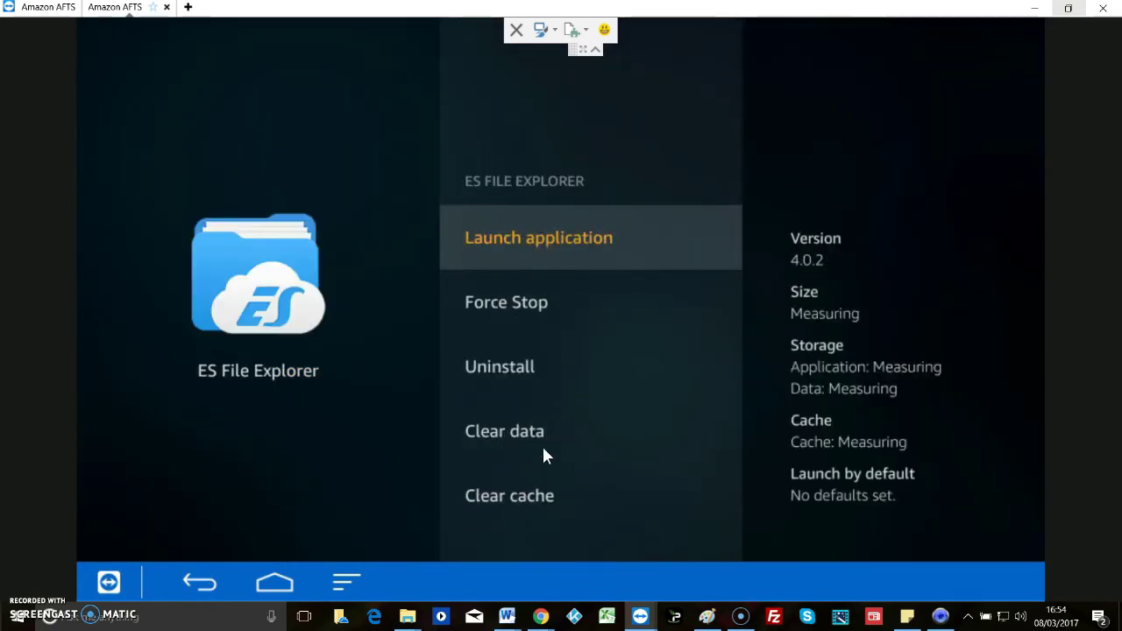
key(Return)
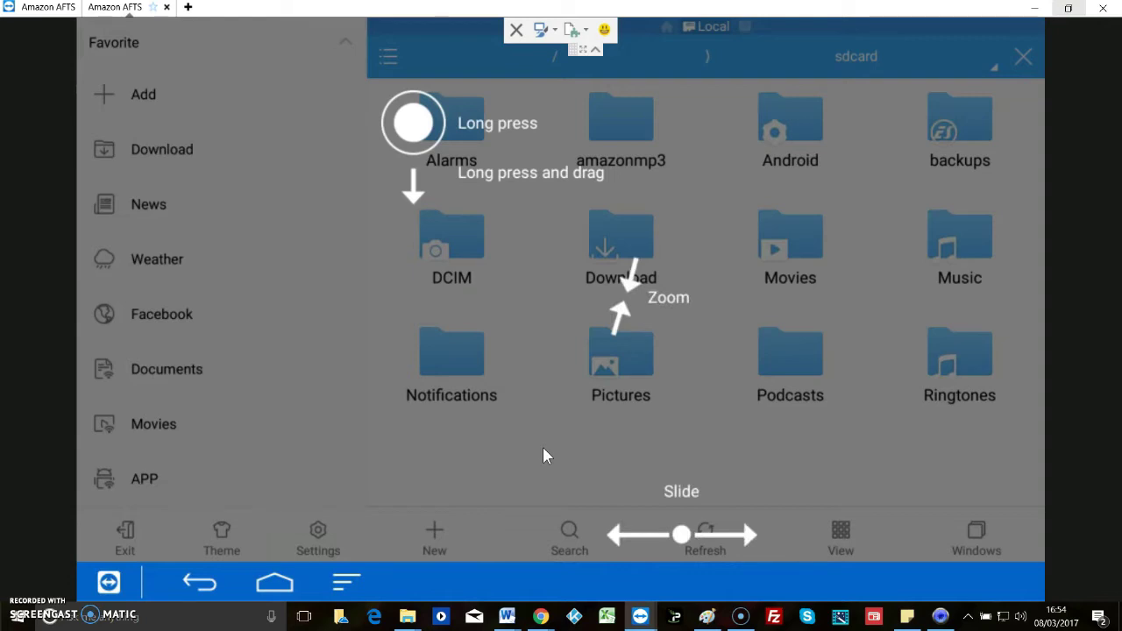
- Dismiss the tips overlay and open Local > 0 > Download in the sidebar
click(543, 455)
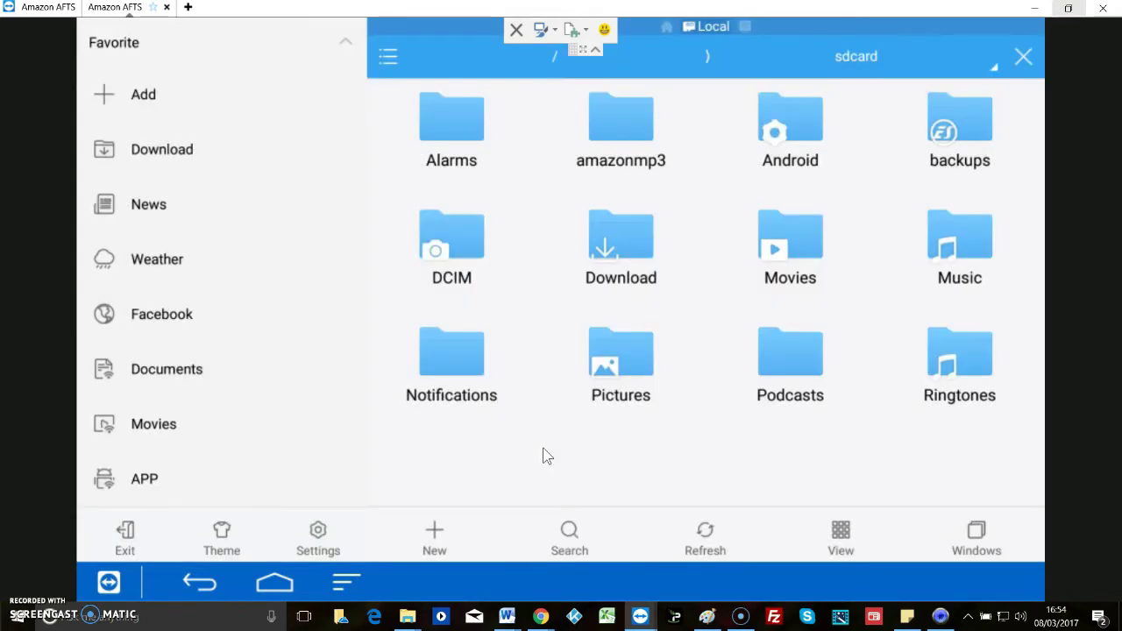
key(Down)
key(Down)
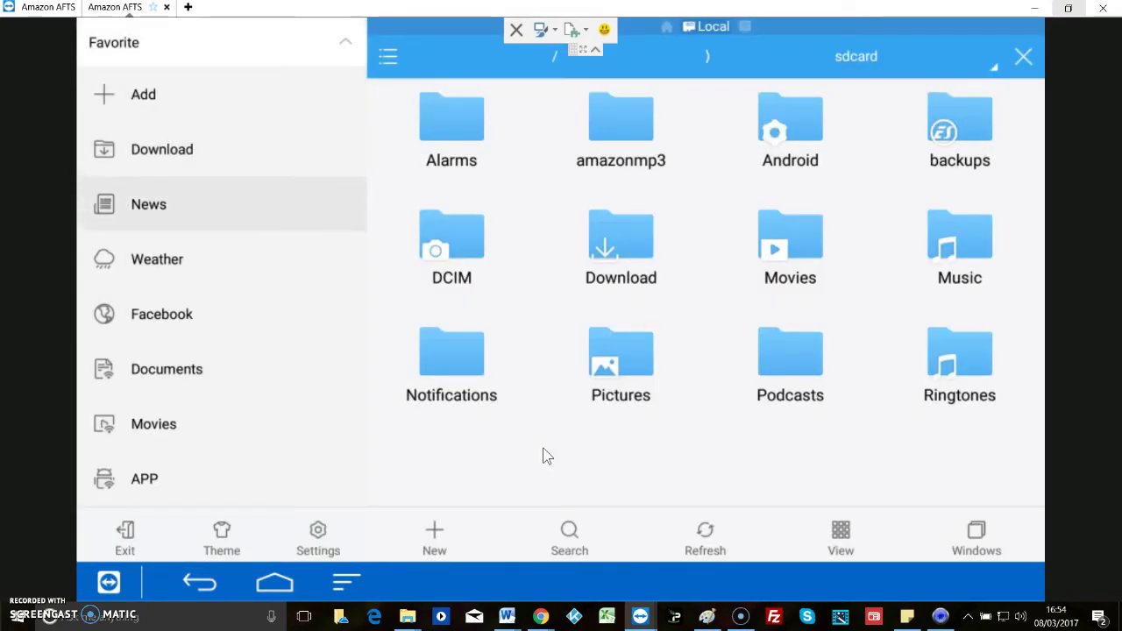
key(Down)
key(Down)
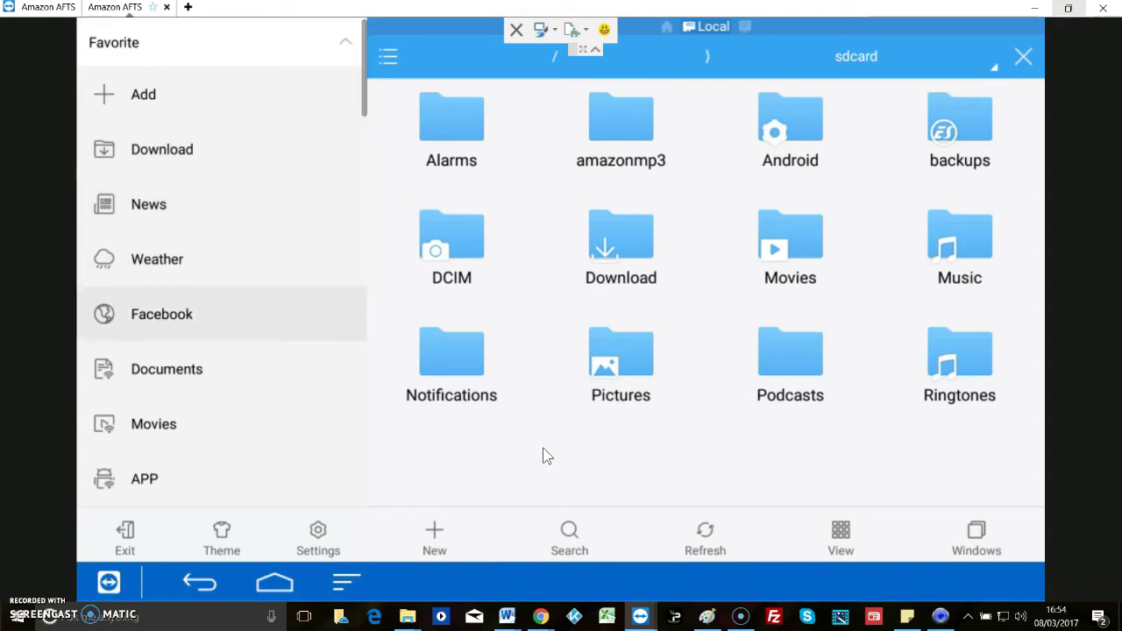
key(Up)
key(Down)
key(Down)
key(Down)
key(Down)
key(Down)
key(Down)
key(Down)
key(Down)
key(Down)
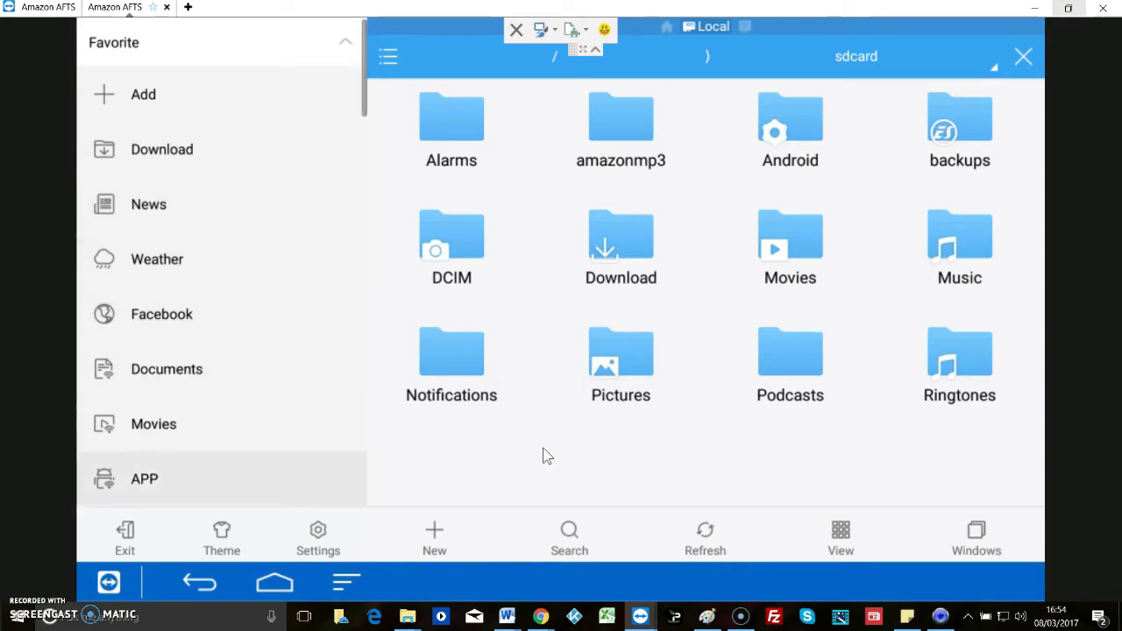
key(Down)
key(Down)
key(Down)
key(Down)
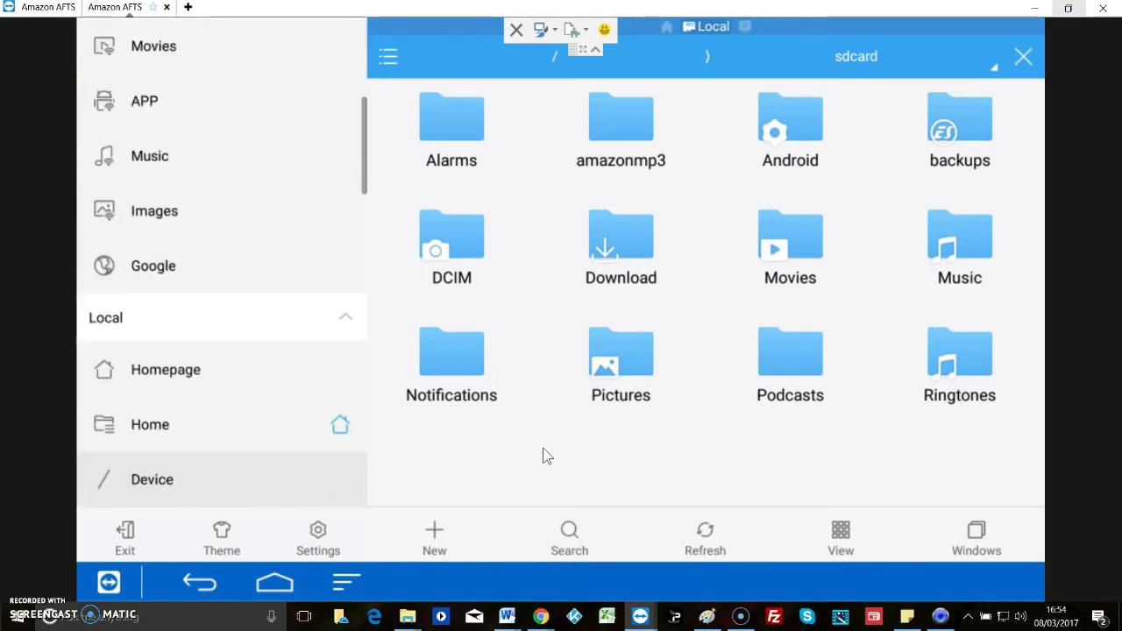
key(Return)
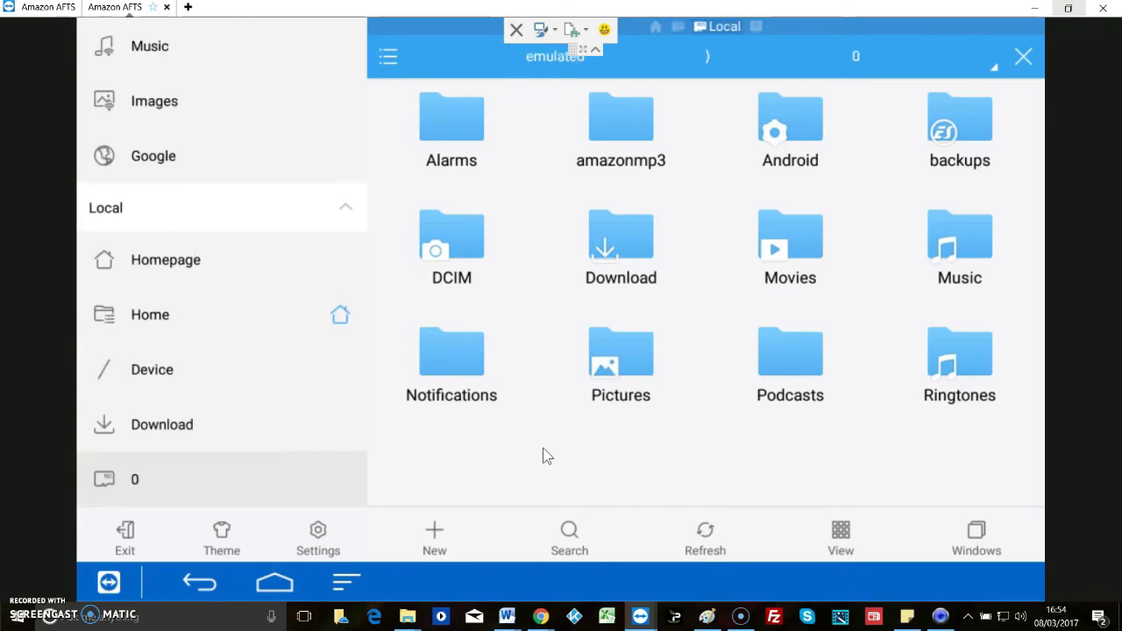
key(Up)
key(Return)
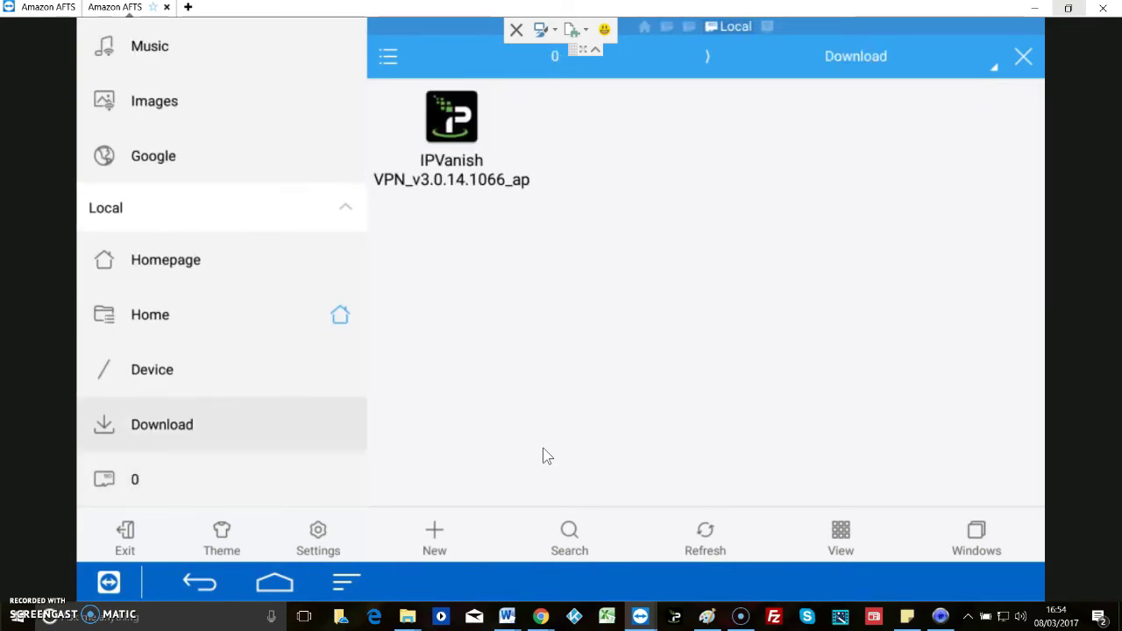
- Move focus onto the IPVanish VPN_v3.0.14.1066 APK in the Download folder
key(Right)
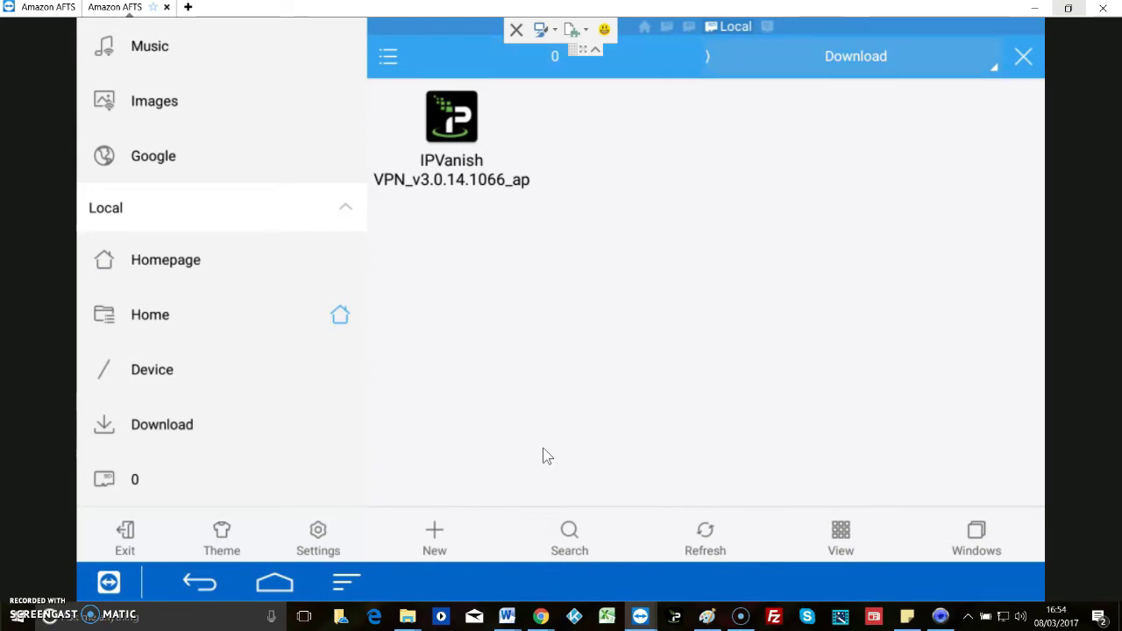
key(Down)
key(Right)
key(Left)
key(Left)
key(Left)
key(Left)
key(Up)
key(Up)
key(Up)
key(Up)
key(Up)
key(Up)
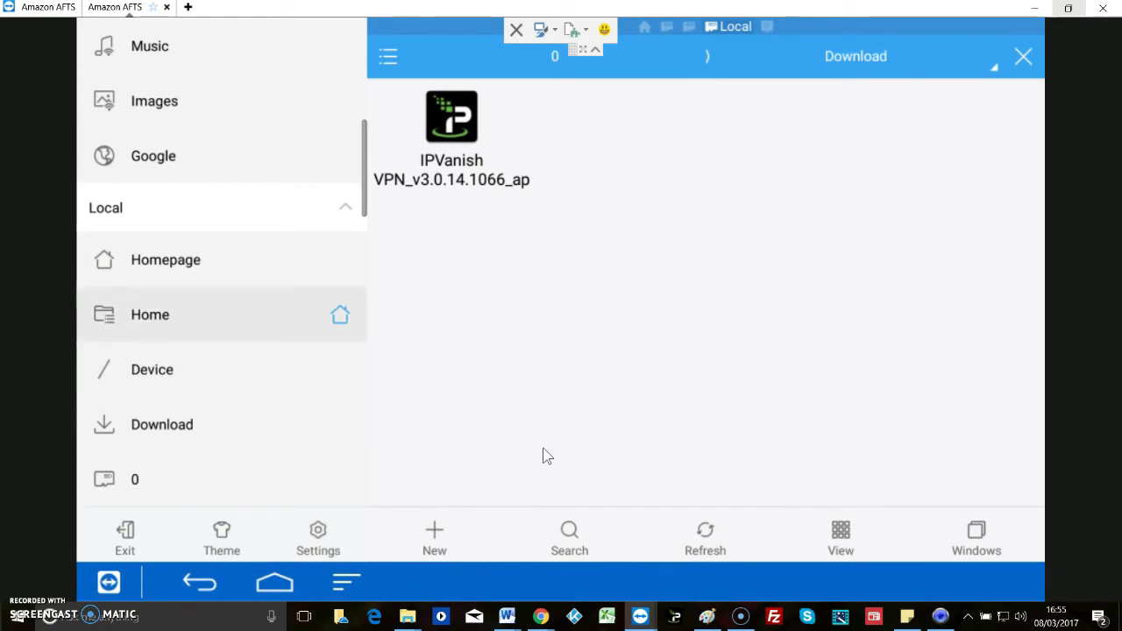
key(Up)
key(Right)
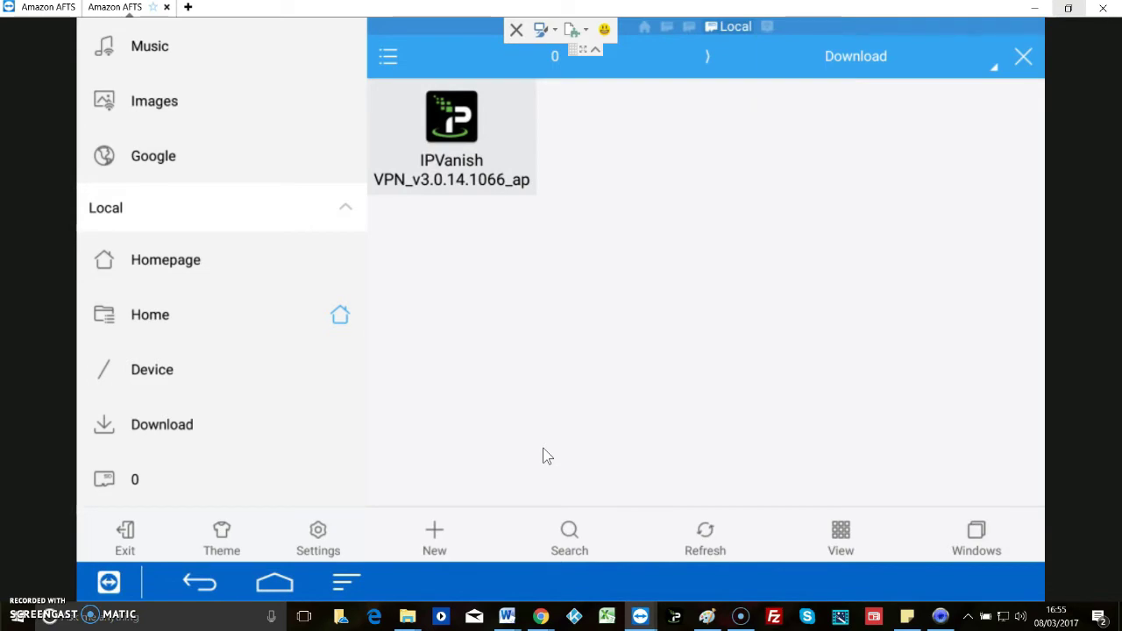
- Choose Install in the IPVanish APK's Properties dialog
key(Return)
key(Right)
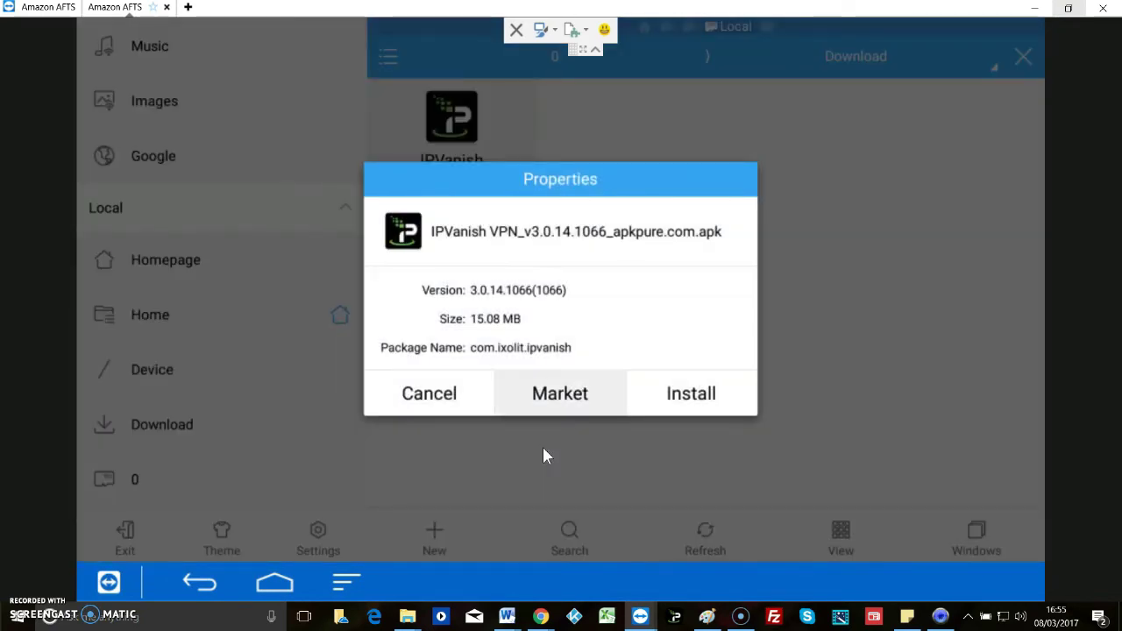
key(Right)
key(Return)
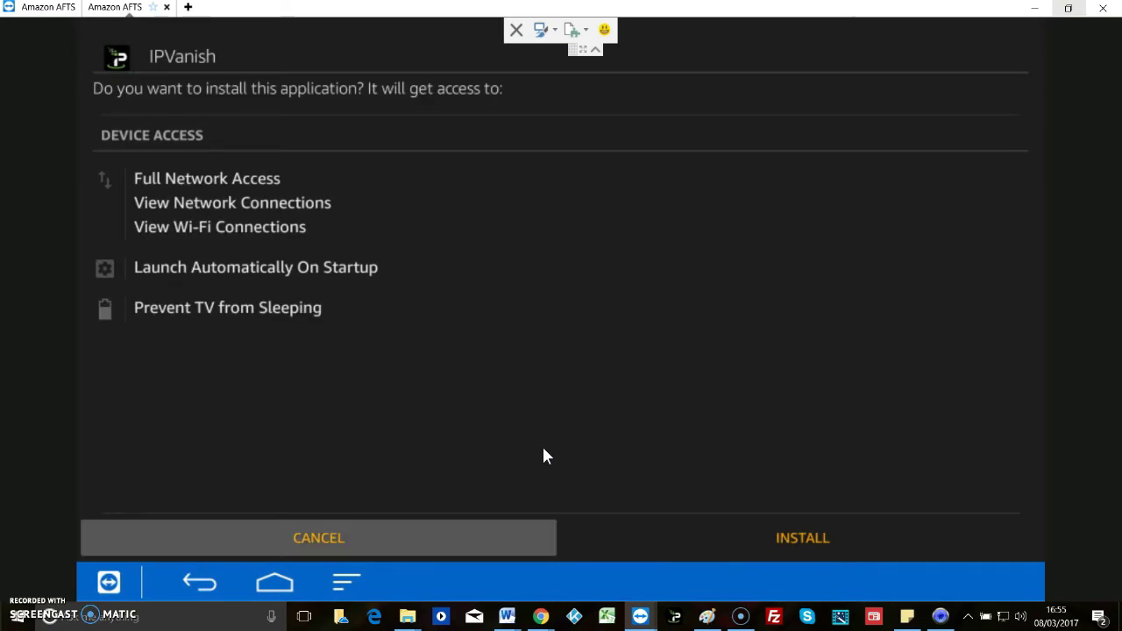
- Confirm INSTALL on the permissions screen, then open the installed IPVanish app
key(Right)
key(Return)
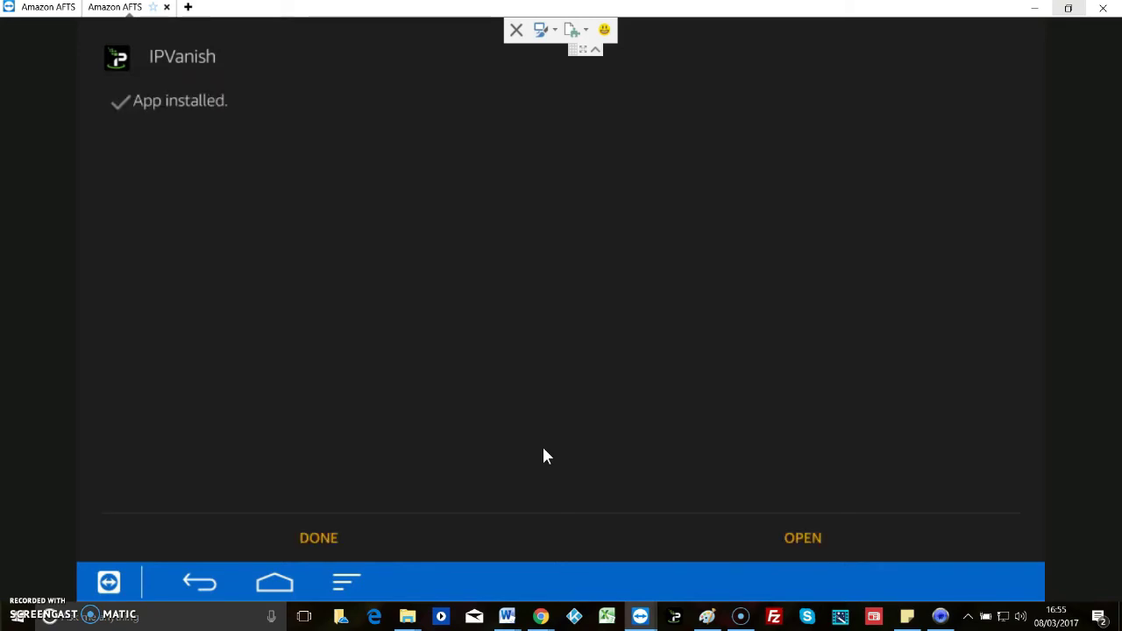
key(Right)
key(Return)
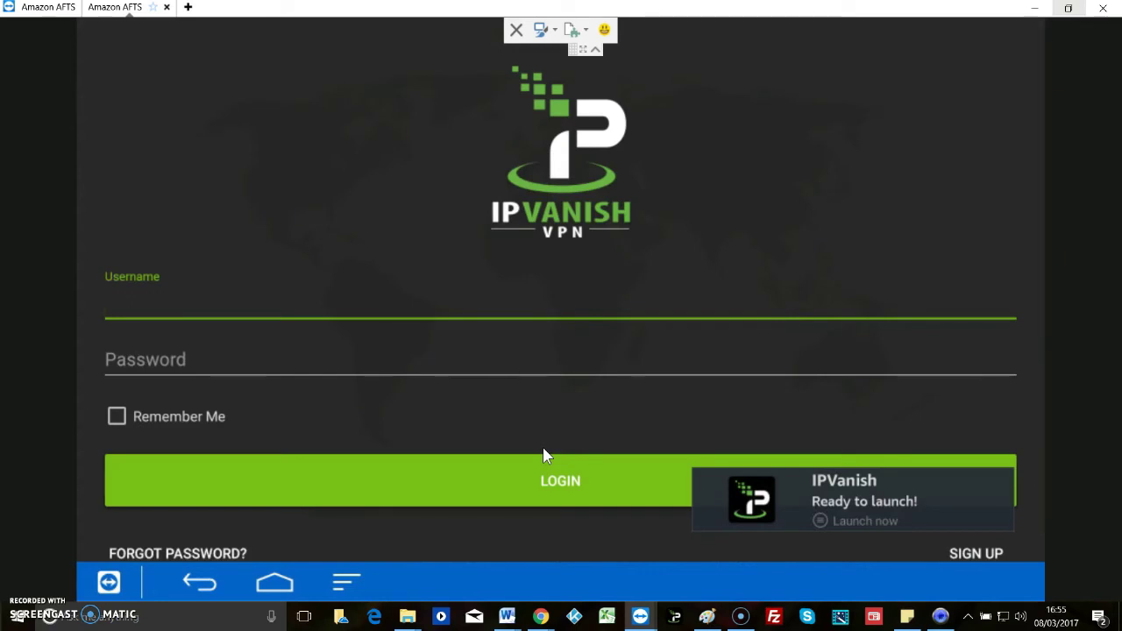
- Enter the account username and password, log in, and skip the tutorial
key(Return)
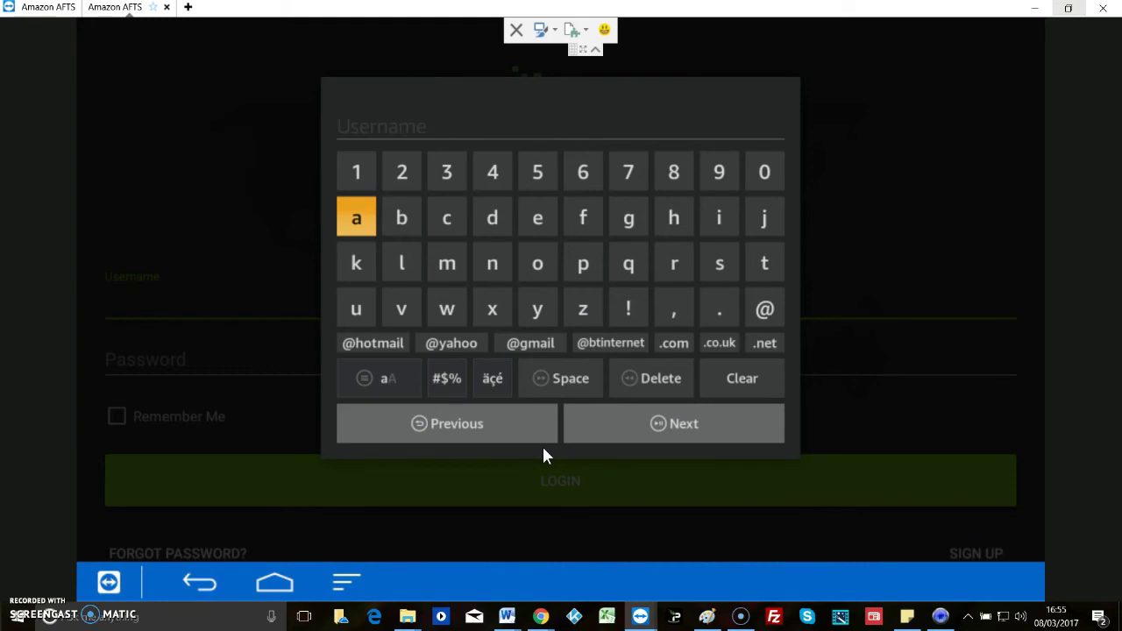
key(Down)
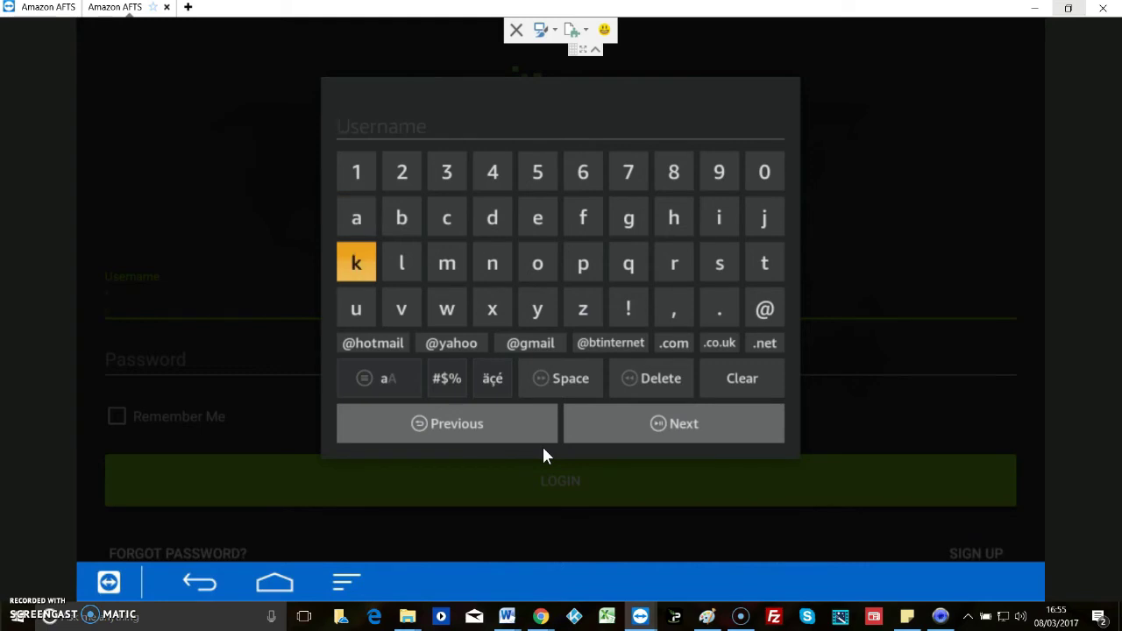
click(544, 451)
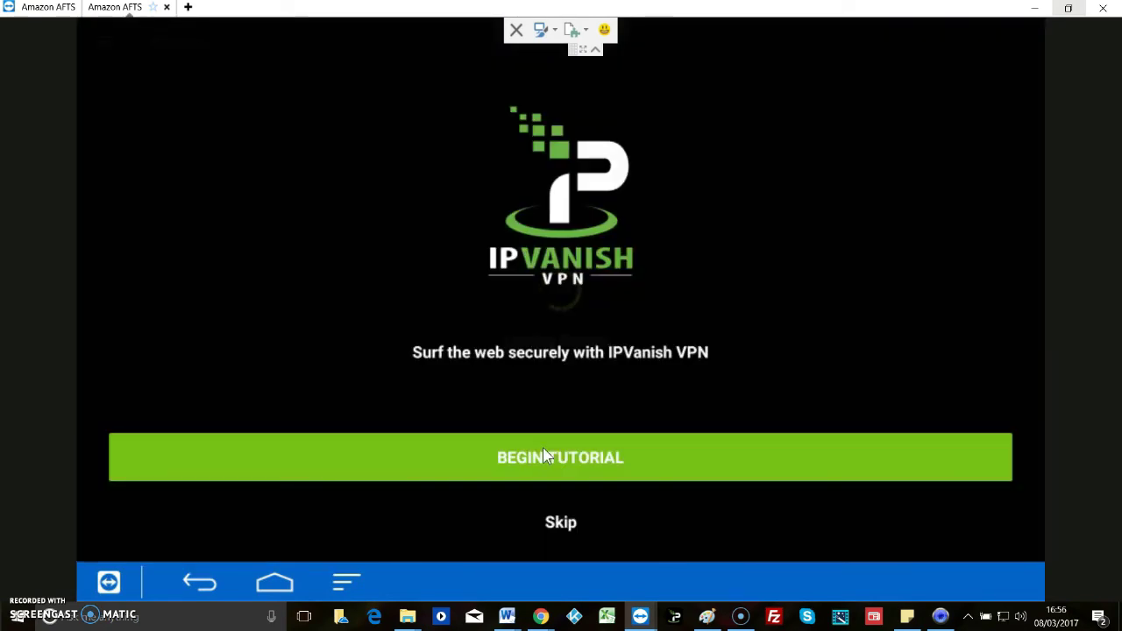
key(Down)
key(Return)
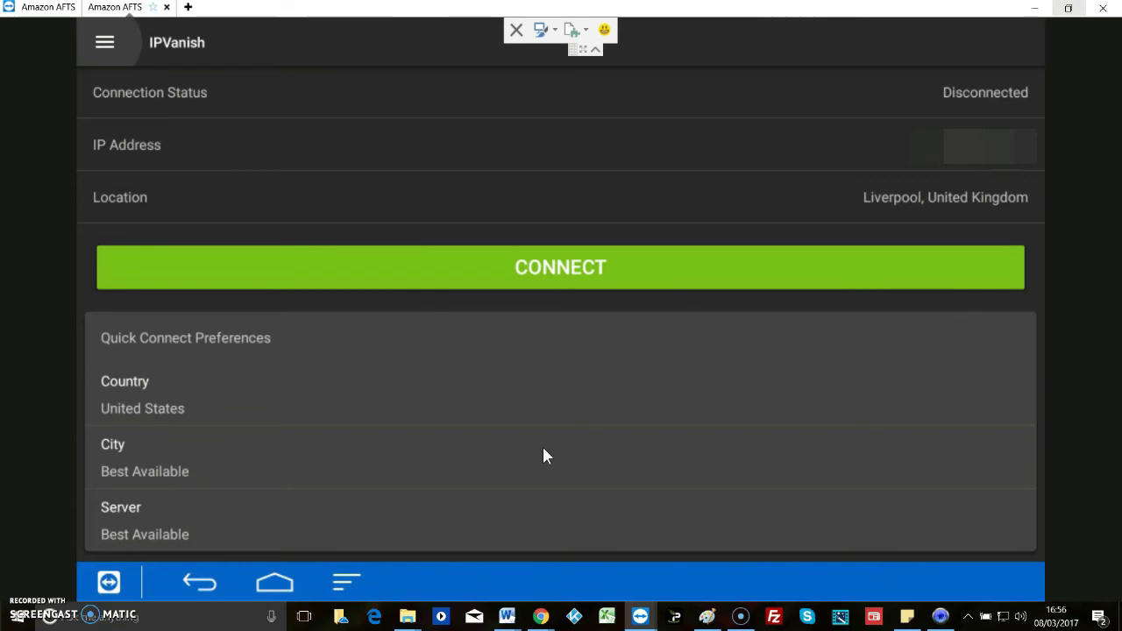
- Press CONNECT and accept the VPN connection request with OK
key(Down)
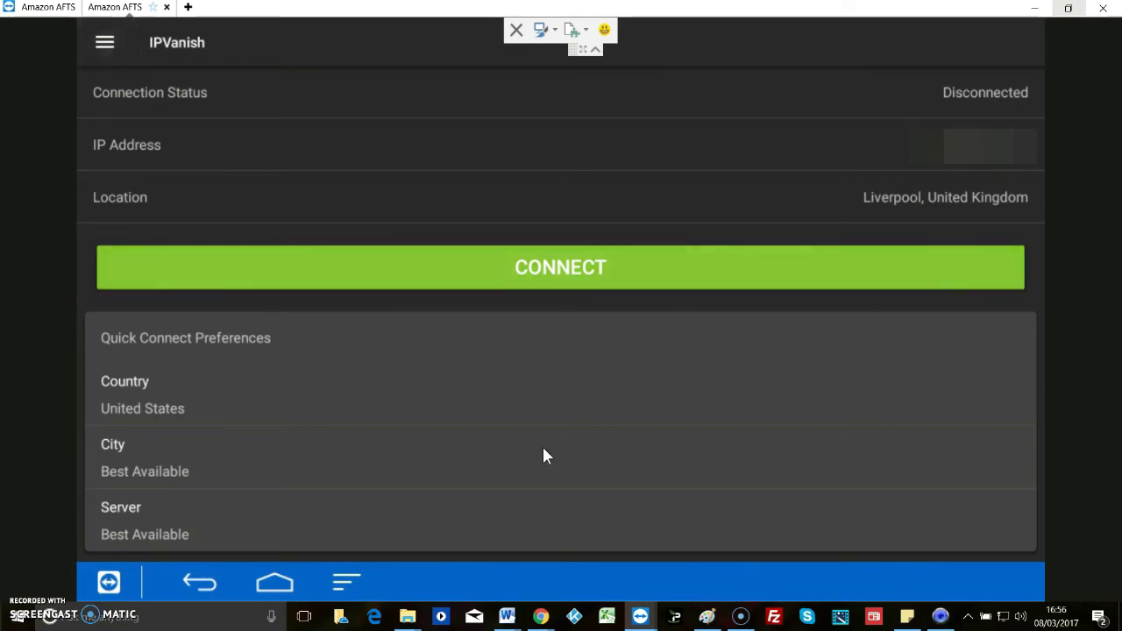
key(Return)
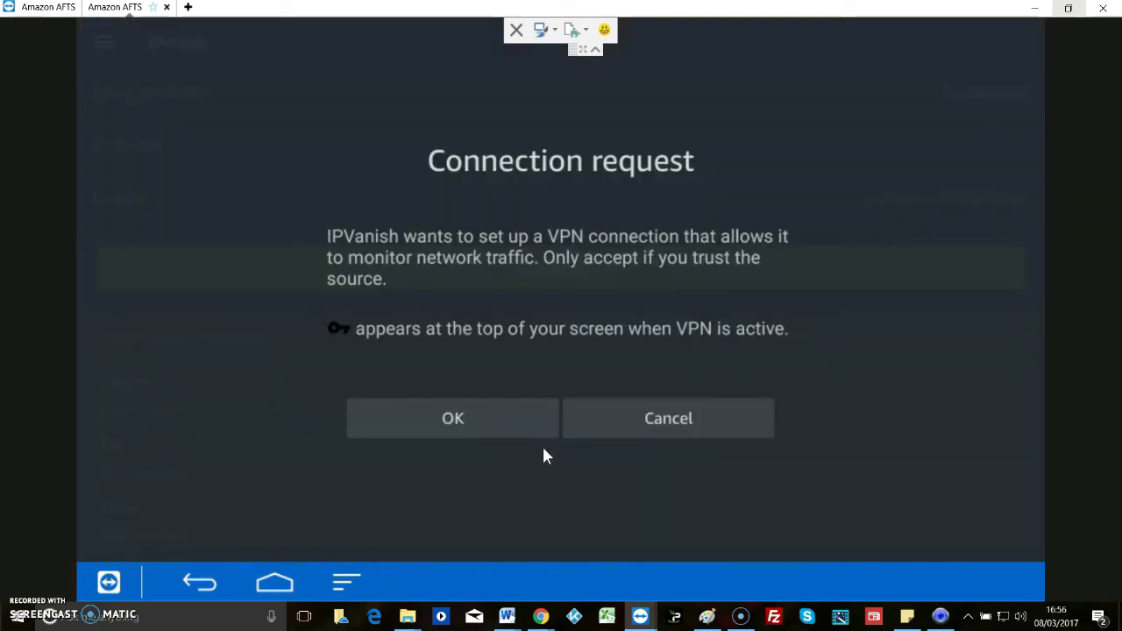
key(Return)
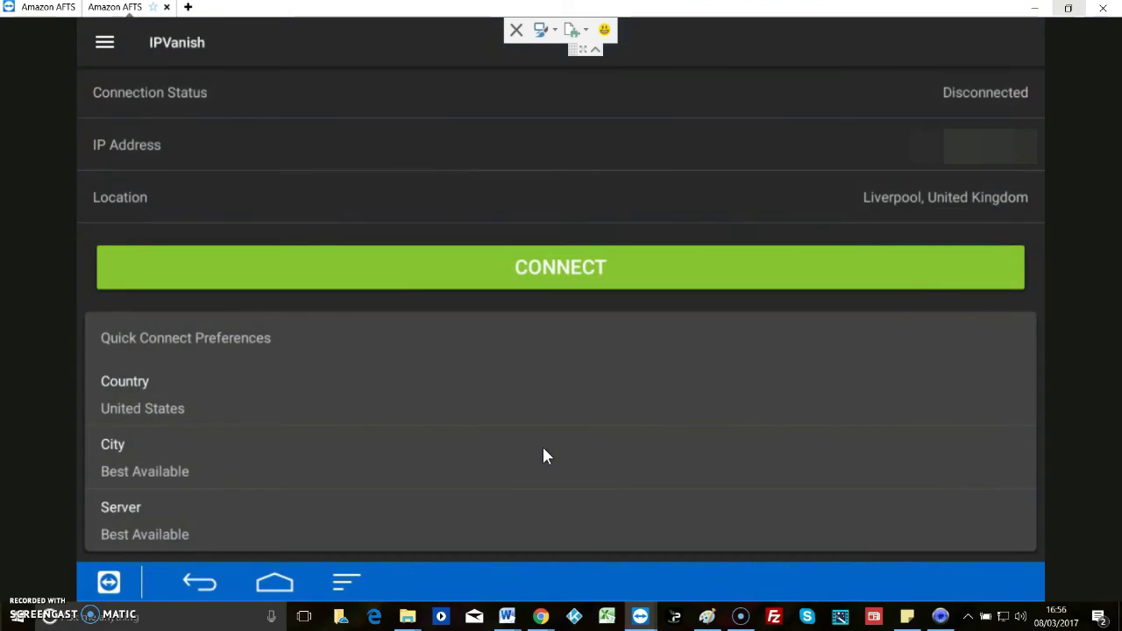